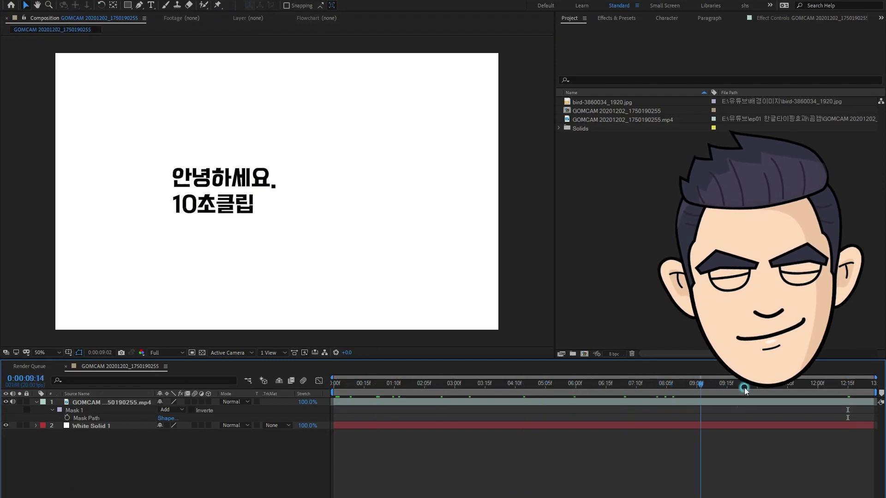
Scrub the timeline to about 0:00:12:12 to preview the finished two-line typing
{"action": "left_click_drag", "start_coordinate": [777, 391], "coordinate": [842, 390]}
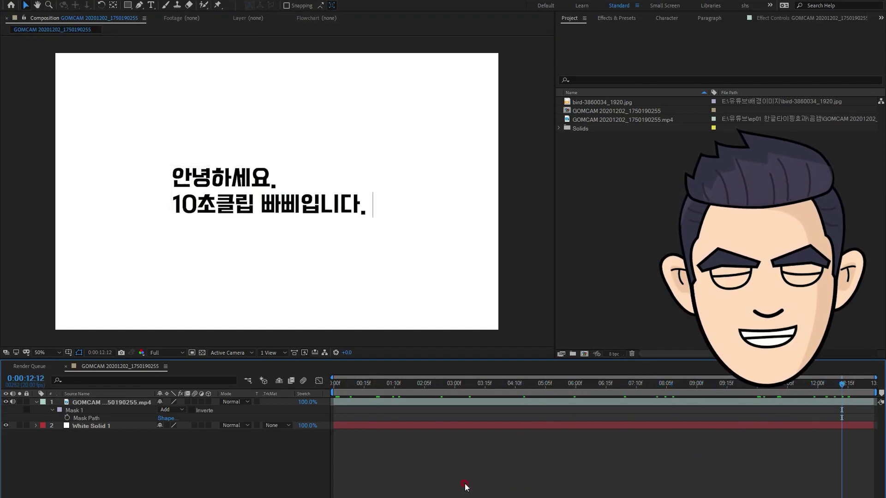
{"action": "left_click", "coordinate": [588, 305]}
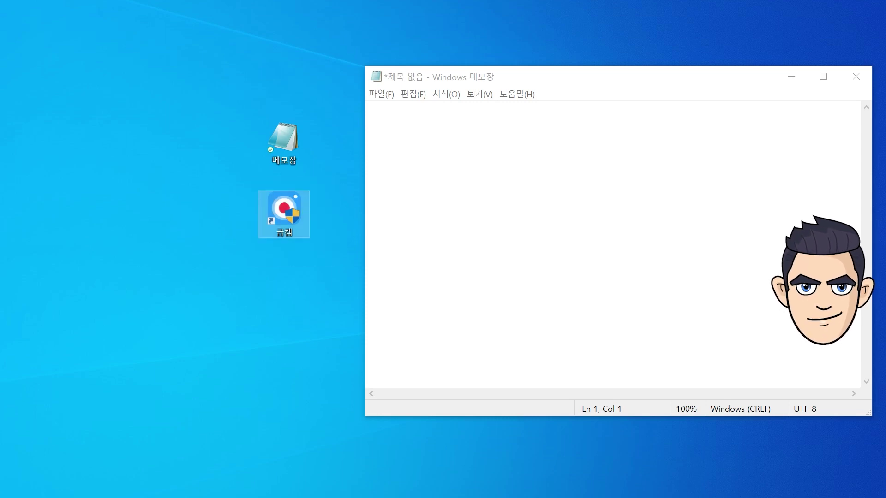
Set Notepad's font to G마켓 산스 TTF, style 굵게 (bold), size 48
{"action": "key", "text": "alt+o"}
{"action": "key", "text": "Down"}
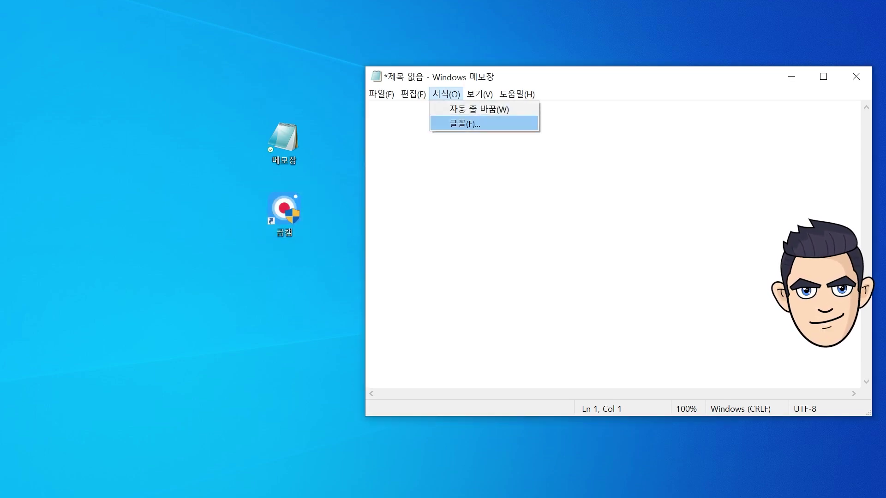
{"action": "key", "text": "Return"}
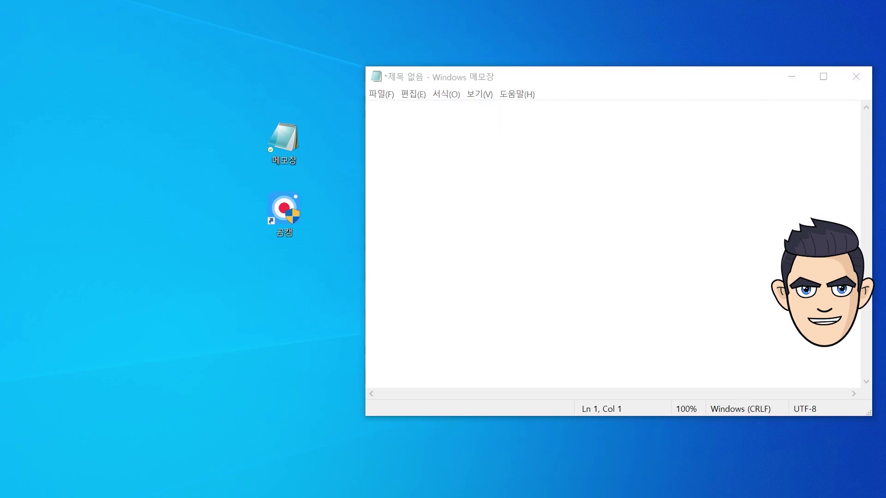
{"action": "key", "text": "Down"}
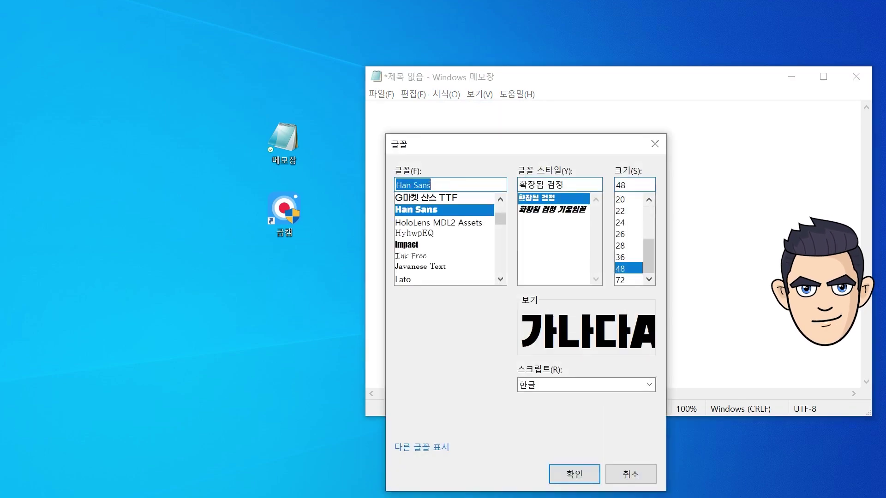
{"action": "key", "text": "Up"}
{"action": "key", "text": "Down"}
{"action": "key", "text": "Down"}
{"action": "key", "text": "Up"}
{"action": "key", "text": "Up"}
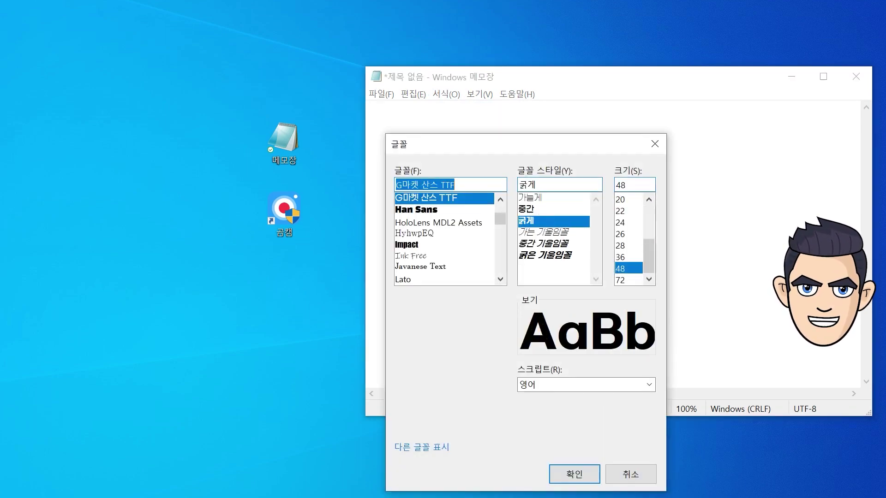
{"action": "key", "text": "Tab"}
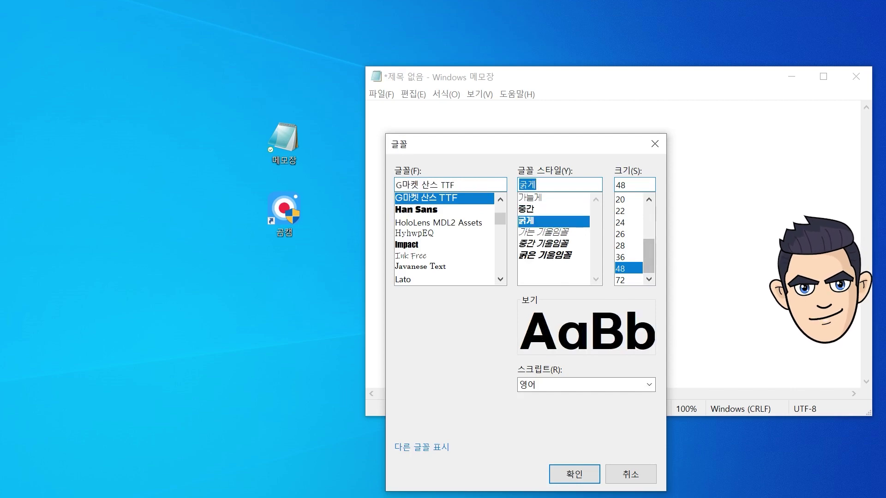
{"action": "key", "text": "Tab"}
{"action": "key", "text": "Up"}
{"action": "key", "text": "Down"}
{"action": "key", "text": "Down"}
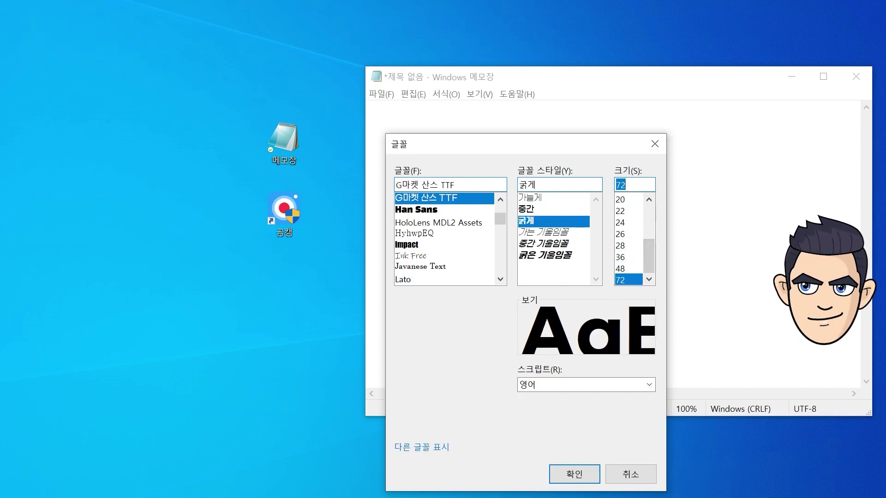
{"action": "key", "text": "Up"}
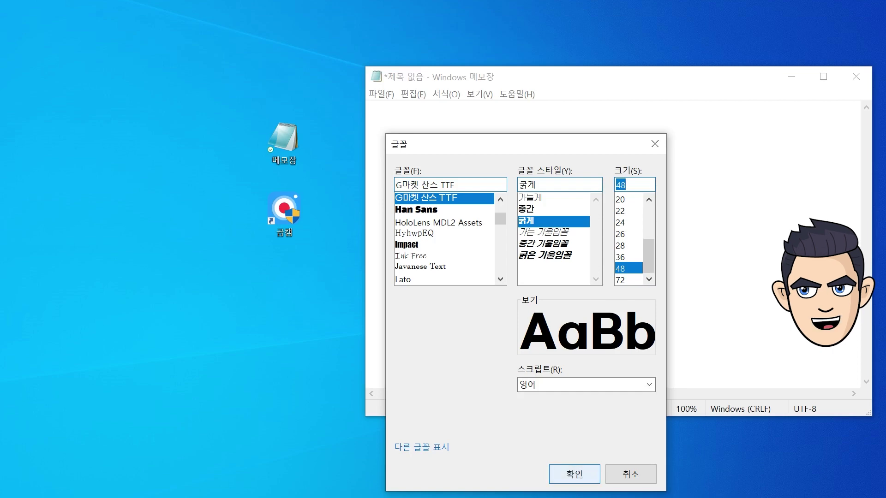
{"action": "key", "text": "Return"}
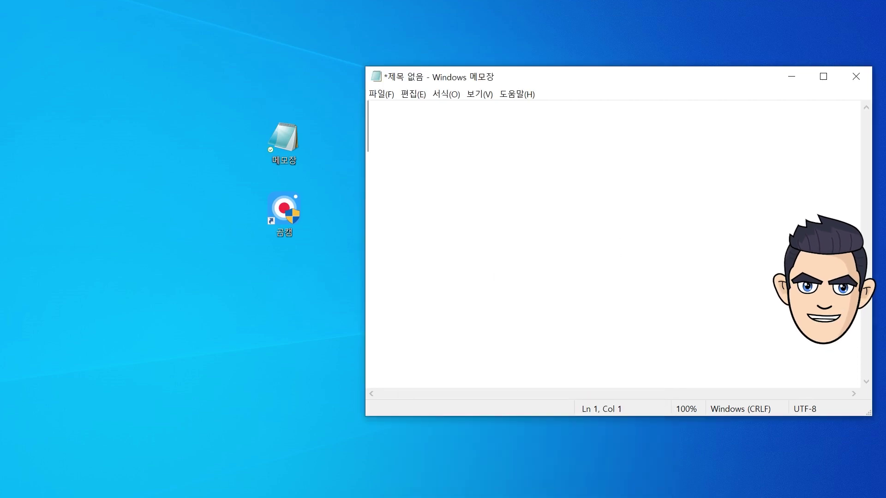
Enter the greeting 안녕하세요. and start the next line with 10초클립
{"action": "type", "text": "안녕하세요."}
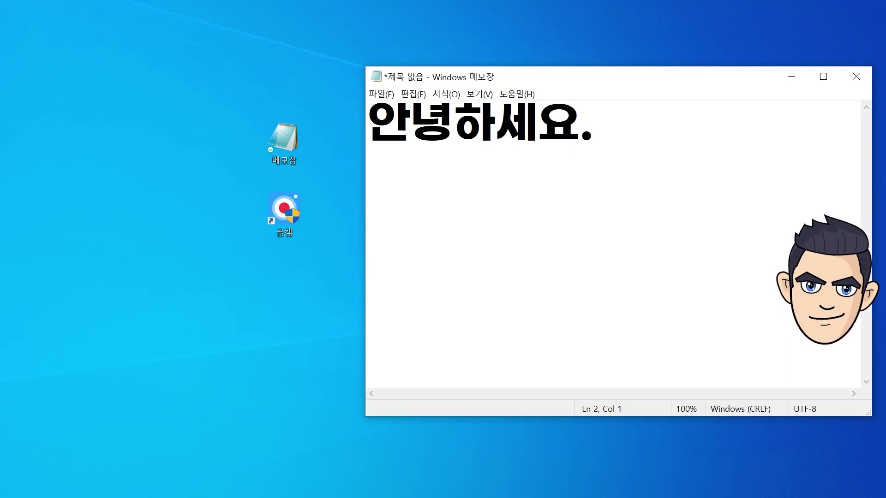
{"action": "type", "text": "0초클립 "}
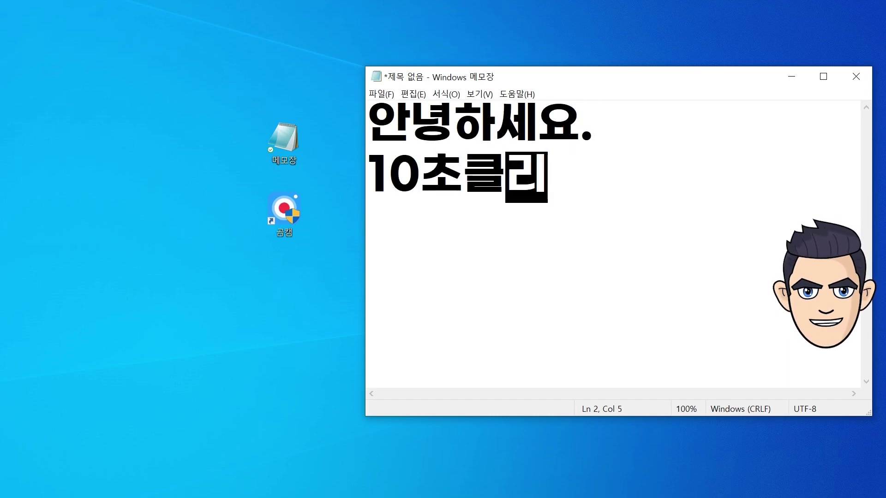
{"action": "type", "text": "빠삐이"}
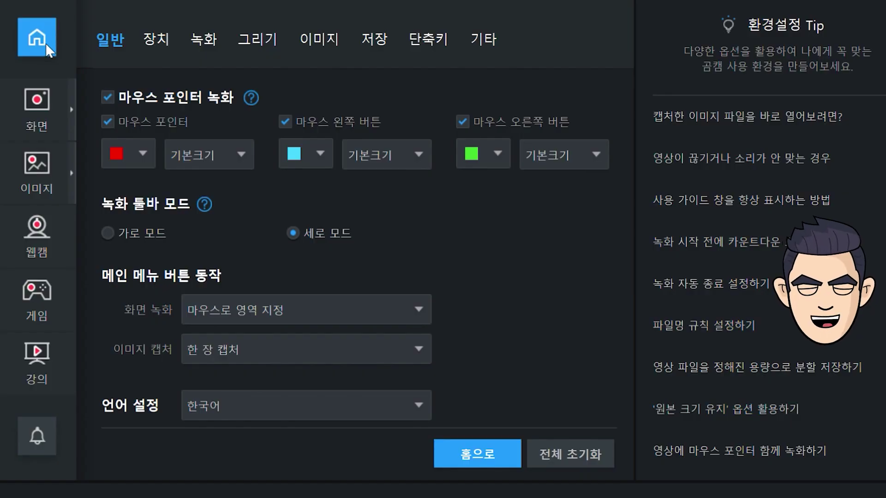
Uncheck 마우스 포인터 녹화 in GOM Cam's 일반 settings and return with 홈으로
{"action": "left_click", "coordinate": [39, 45]}
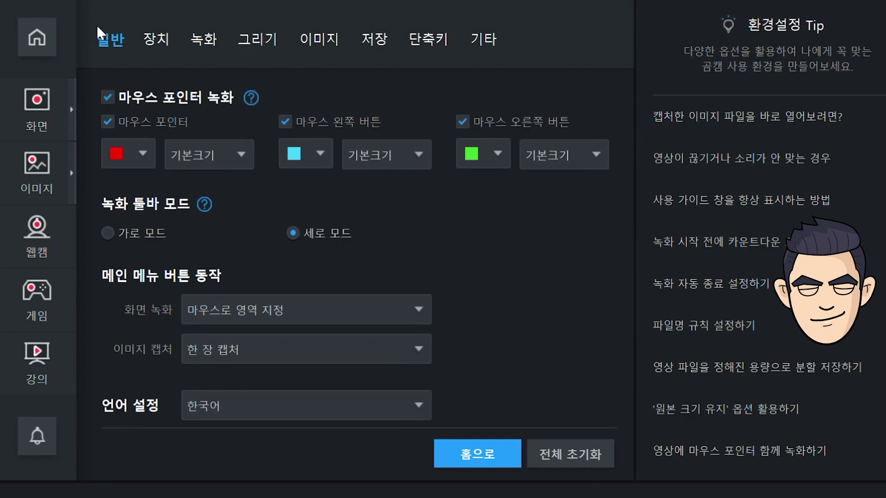
{"action": "left_click", "coordinate": [109, 96]}
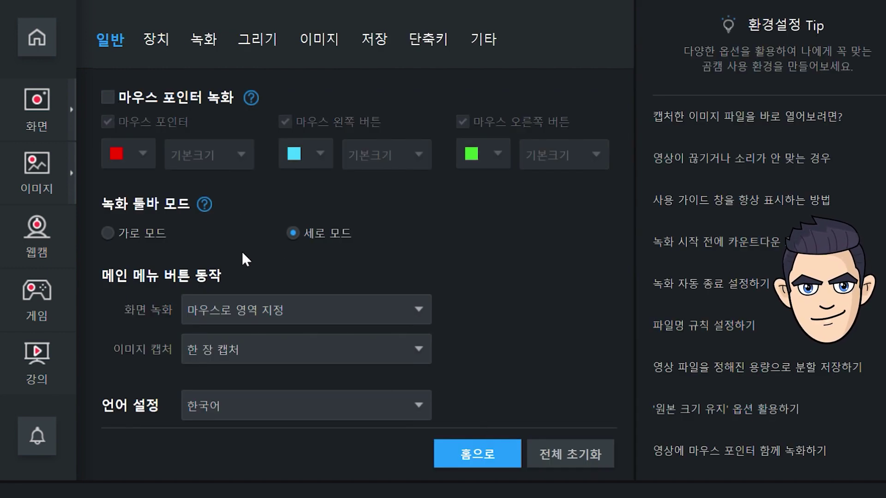
{"action": "left_click", "coordinate": [495, 459]}
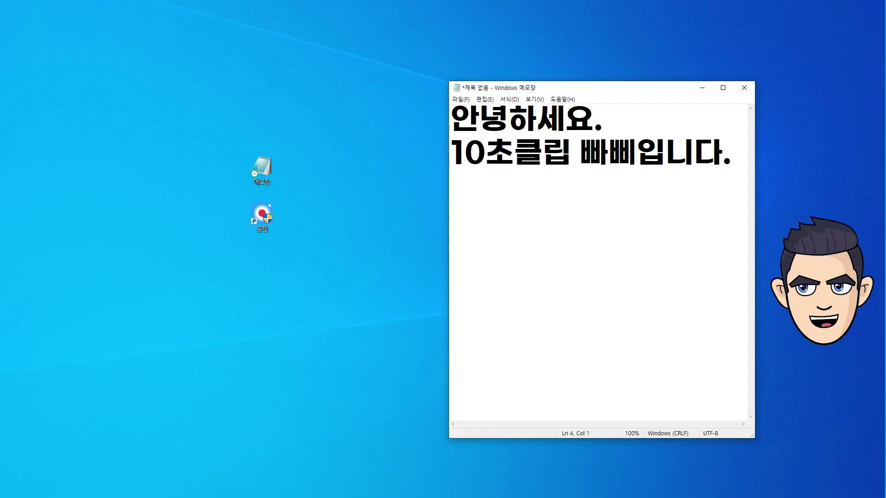
Add a second 안녕하세요. / 10초클립 빠삐입니다. block, correcting the misspelled ending
{"action": "type", "text": "안너"}
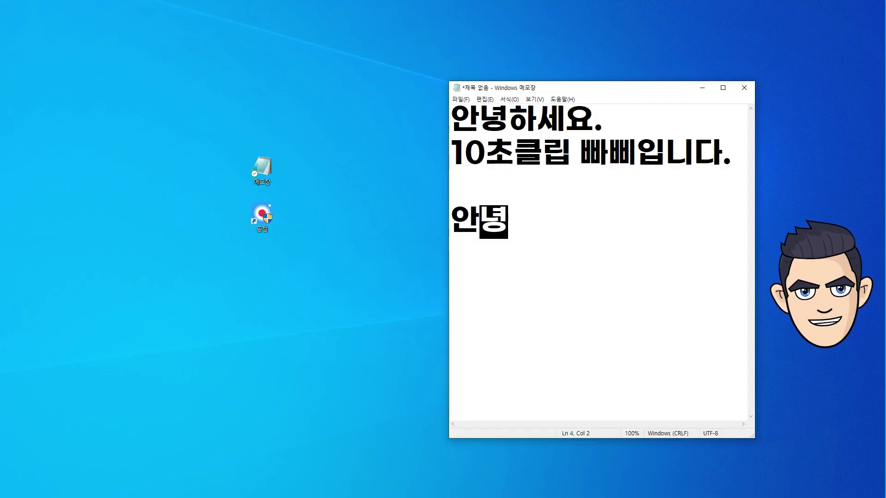
{"action": "type", "text": "하세요. "}
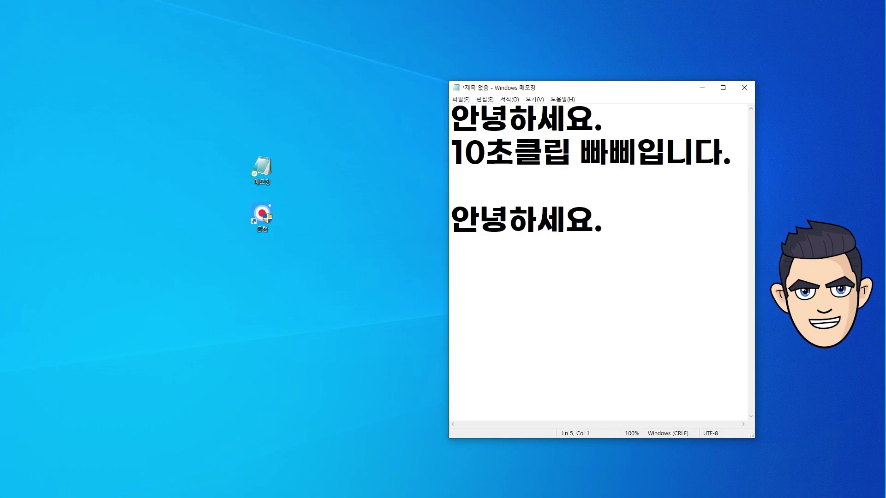
{"action": "type", "text": "초클립 "}
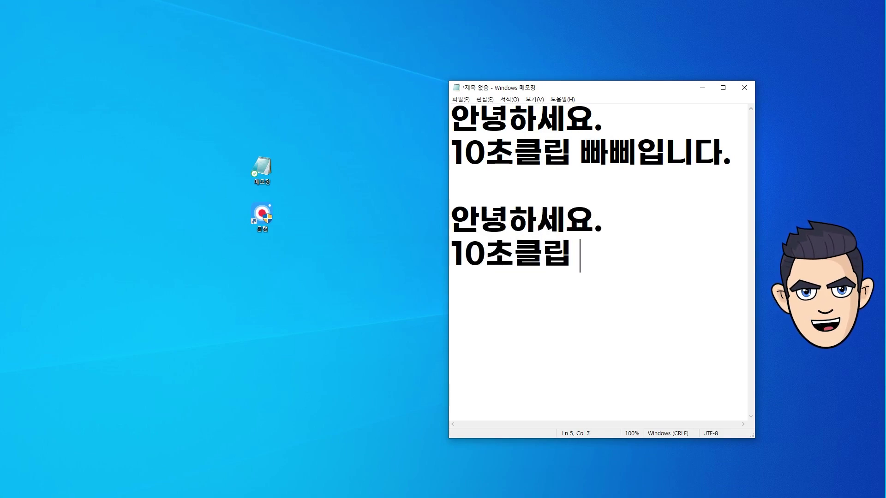
{"action": "type", "text": "빠삐이빈다."}
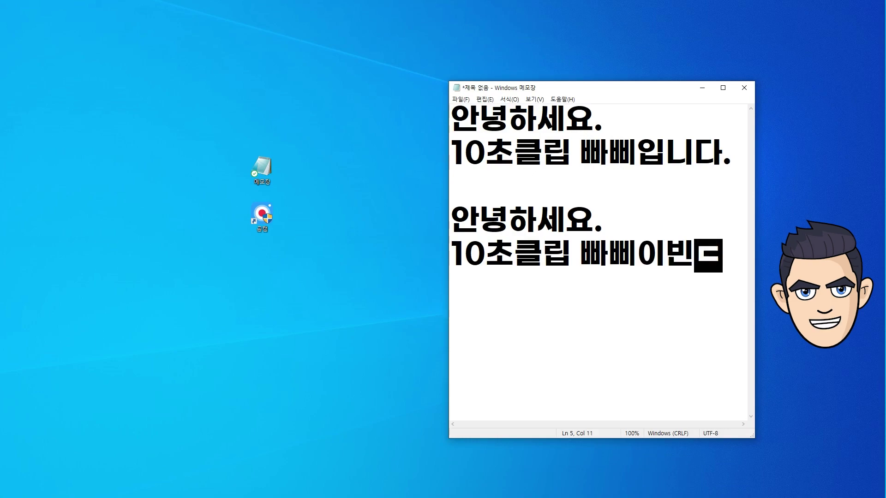
{"action": "key", "text": "BackSpace"}
{"action": "key", "text": "BackSpace"}
{"action": "key", "text": "BackSpace"}
{"action": "key", "text": "BackSpace"}
{"action": "type", "text": "입니다."}
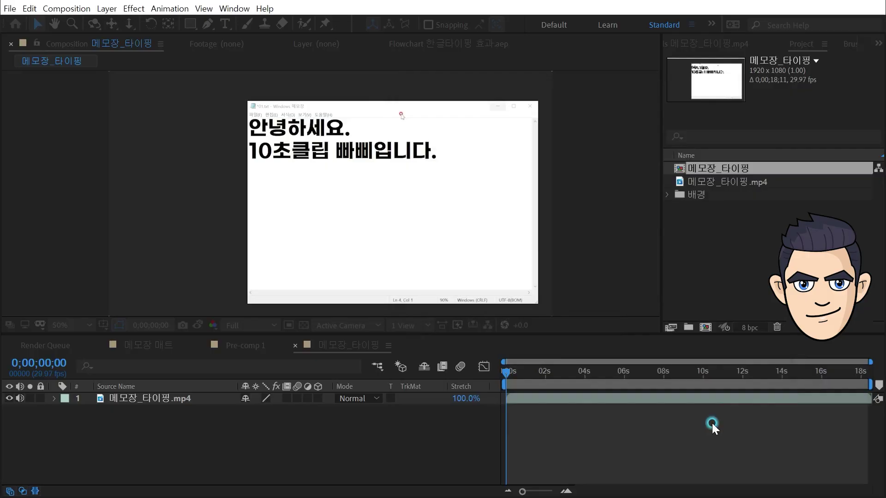
Set the work area around the typing, ending at 15;17, and trim the comp to 0;00;13;15
{"action": "key", "text": "ctrl+k"}
{"action": "left_click", "coordinate": [730, 427]}
{"action": "left_click_drag", "start_coordinate": [692, 372], "coordinate": [547, 389]}
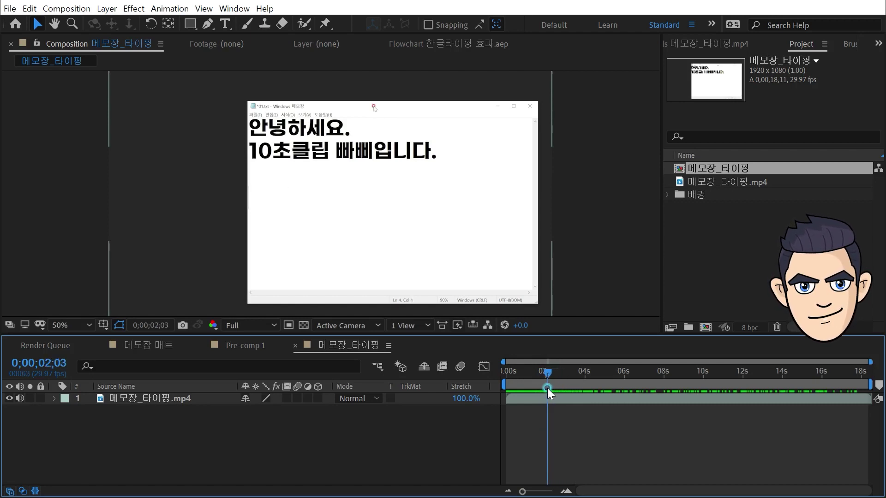
{"action": "key", "text": "b"}
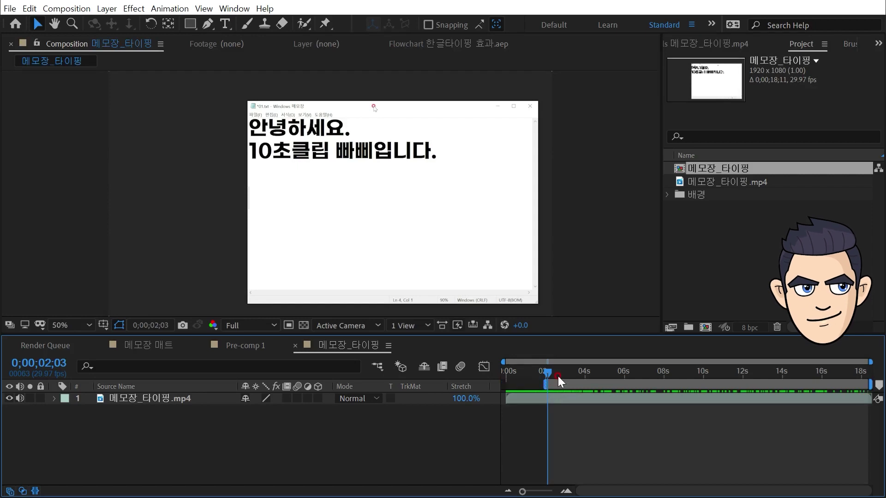
{"action": "left_click_drag", "start_coordinate": [560, 373], "coordinate": [813, 381]}
{"action": "key", "text": "n"}
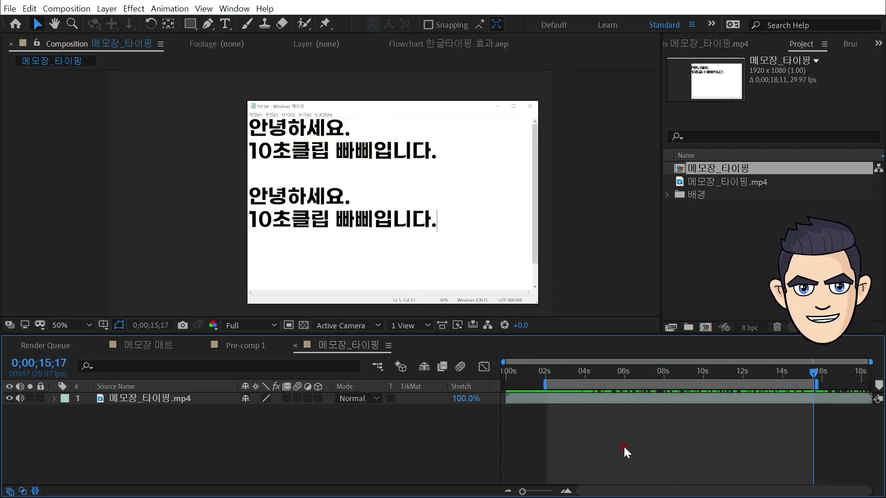
{"action": "right_click", "coordinate": [625, 382]}
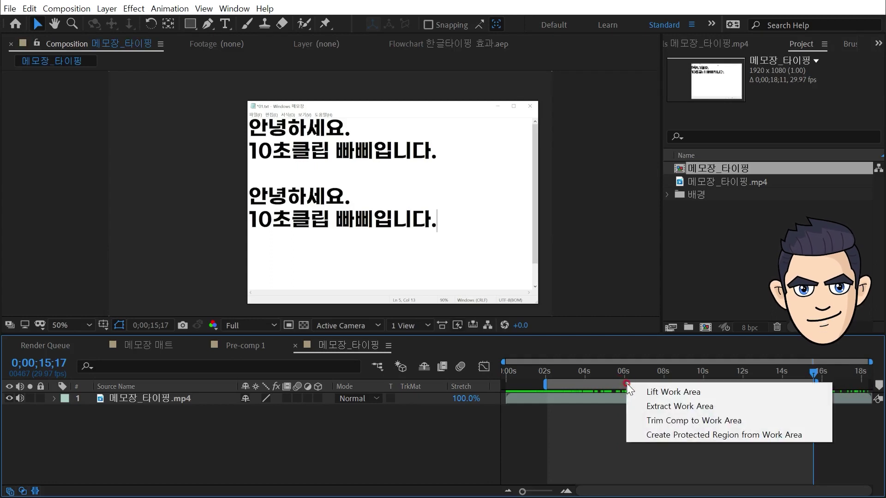
{"action": "left_click", "coordinate": [756, 419]}
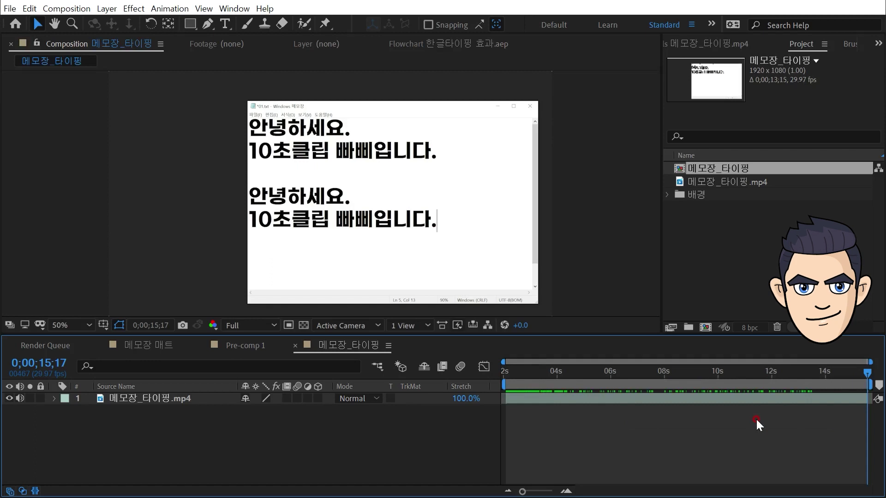
{"action": "left_click_drag", "start_coordinate": [849, 373], "coordinate": [868, 389]}
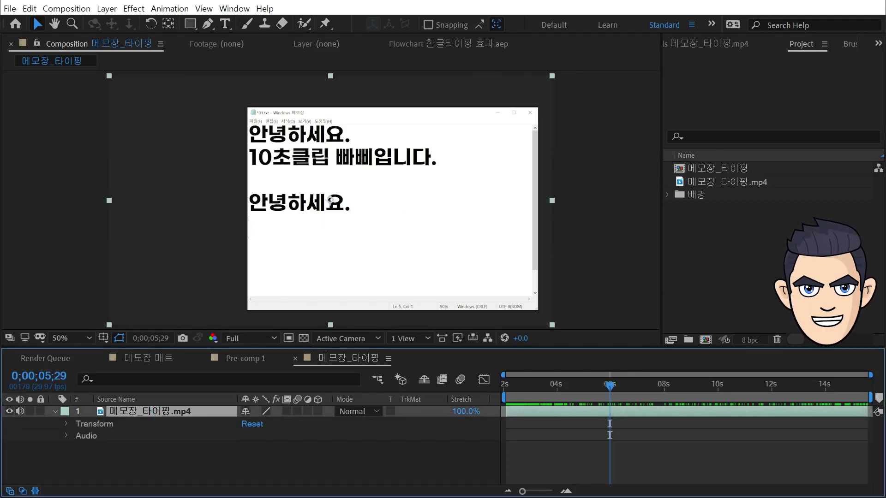
{"action": "left_click", "coordinate": [431, 234]}
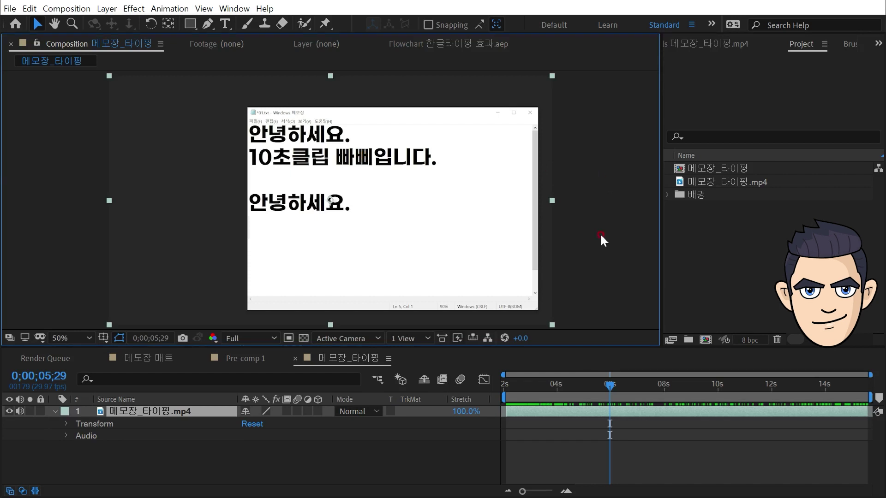
{"action": "left_click_drag", "start_coordinate": [567, 385], "coordinate": [599, 390]}
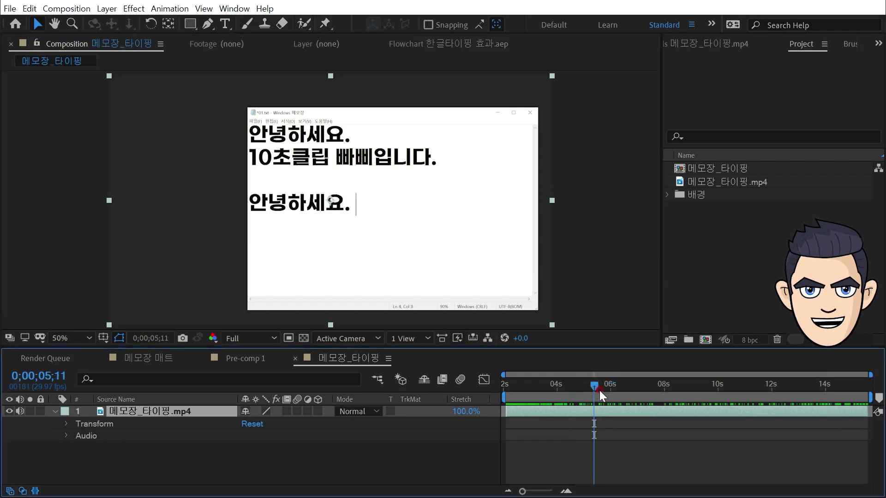
At 100% zoom, draw a rectangle mask around the lower block of typed text
{"action": "key", "text": "End"}
{"action": "key", "text": "slash"}
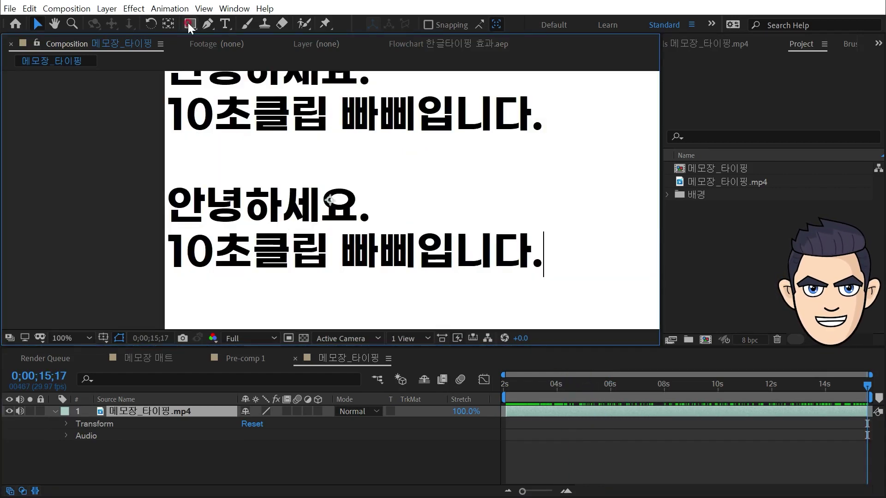
{"action": "left_click", "coordinate": [190, 24]}
{"action": "left_click_drag", "start_coordinate": [165, 182], "coordinate": [580, 283]}
Return the viewer to 50% and nudge the masked text box slightly left
{"action": "left_click", "coordinate": [70, 339]}
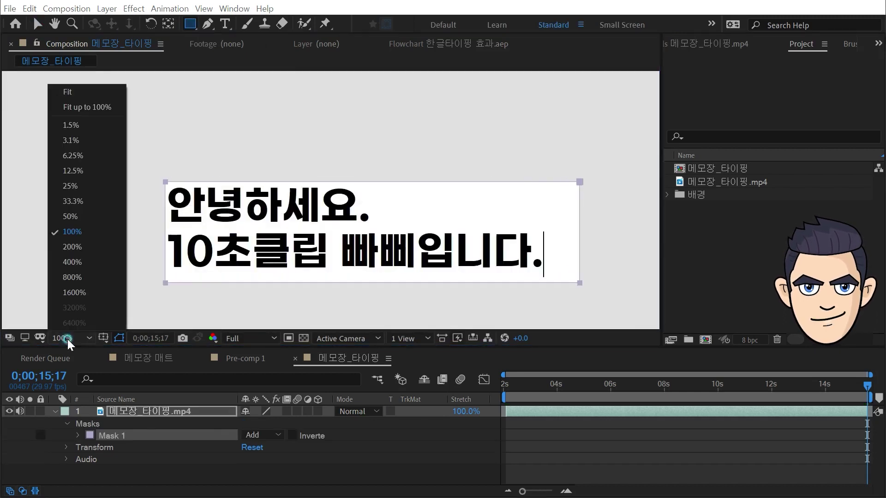
{"action": "left_click", "coordinate": [70, 216]}
{"action": "left_click_drag", "start_coordinate": [692, 384], "coordinate": [868, 386]}
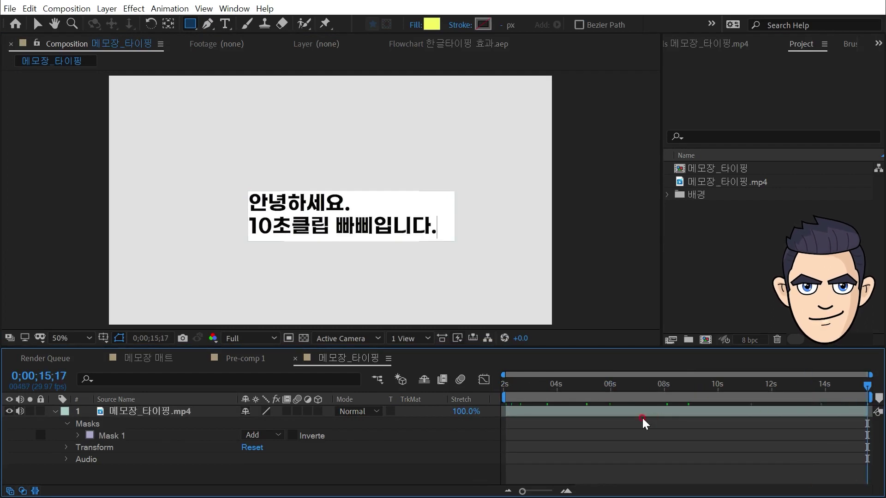
{"action": "key", "text": "v"}
{"action": "left_click_drag", "start_coordinate": [340, 226], "coordinate": [319, 222]}
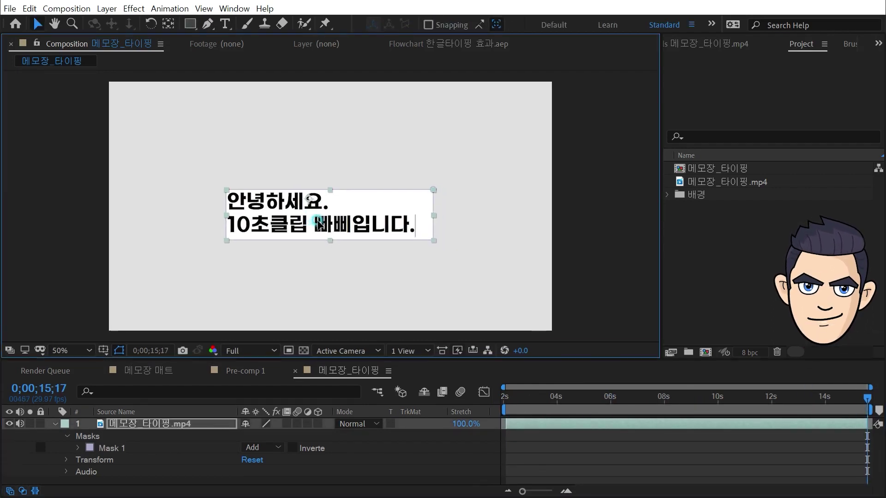
{"action": "right_click", "coordinate": [156, 480]}
Add a white solid layer beneath the masked recording
{"action": "mouse_move", "coordinate": [188, 342]}
{"action": "left_click", "coordinate": [392, 382]}
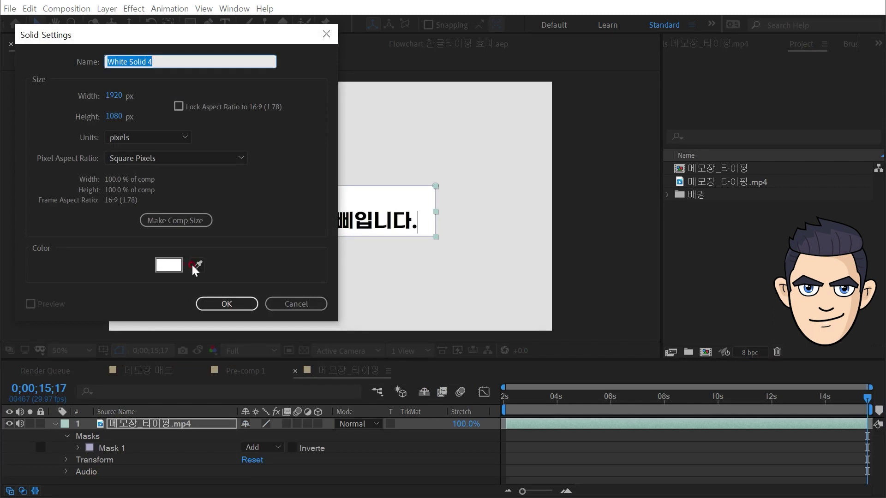
{"action": "left_click", "coordinate": [169, 266]}
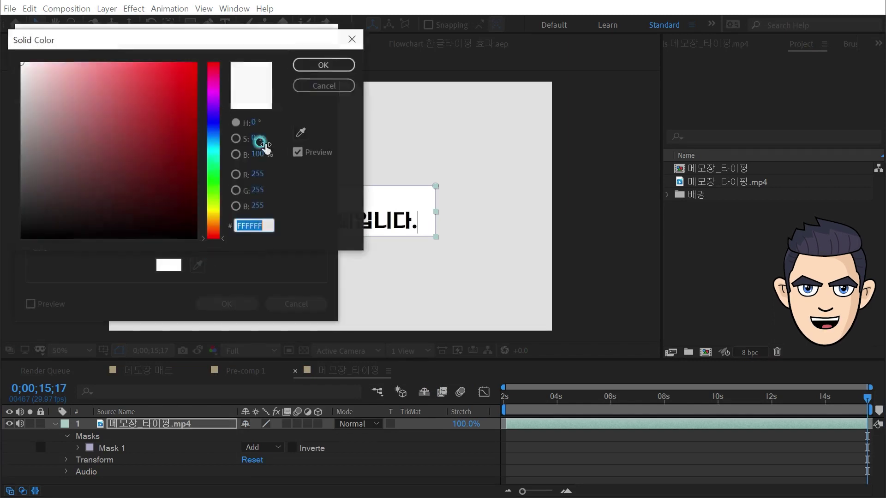
{"action": "left_click", "coordinate": [333, 66]}
{"action": "left_click", "coordinate": [221, 304]}
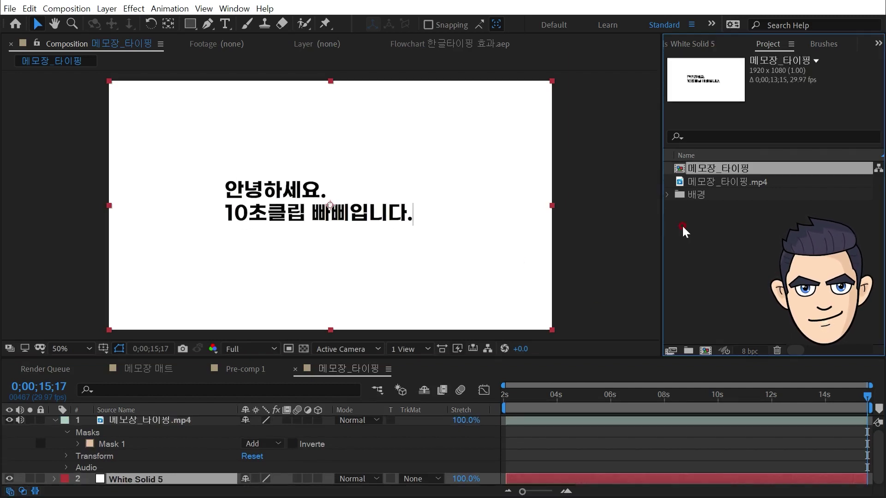
Rename the composition 메모장_매트 and preview the black-on-white text
{"action": "key", "text": "Return"}
{"action": "type", "text": "메모장_타매트"}
{"action": "key", "text": "Return"}
{"action": "key", "text": "space"}
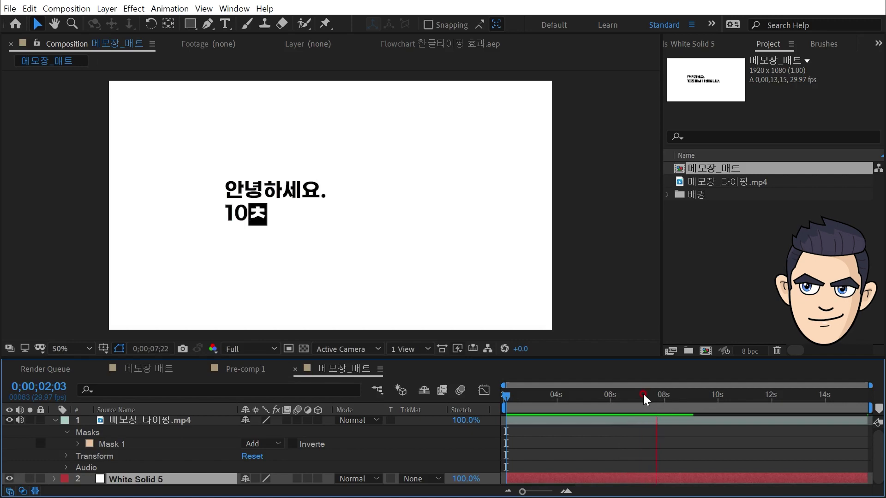
{"action": "key", "text": "ctrl+n"}
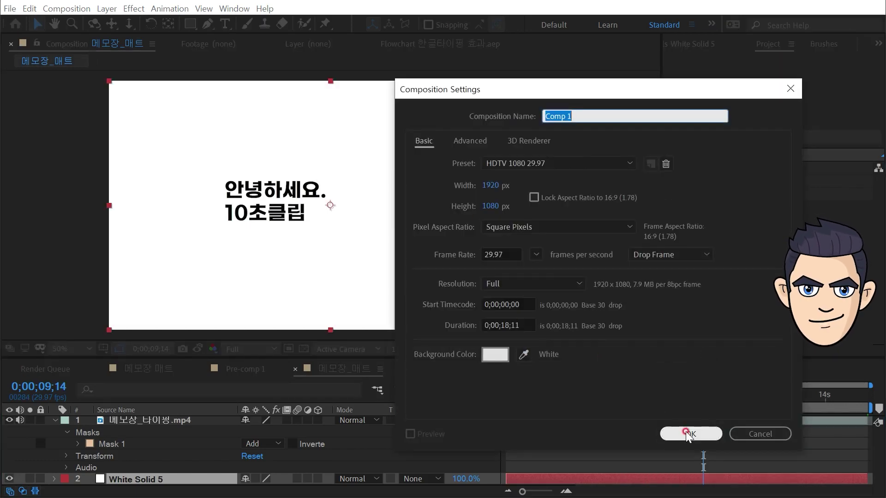
Create Comp 1 and add the 메모장_매트 composition to it as a layer
{"action": "left_click", "coordinate": [689, 434]}
{"action": "left_click", "coordinate": [712, 182]}
{"action": "key", "text": "ctrl+slash"}
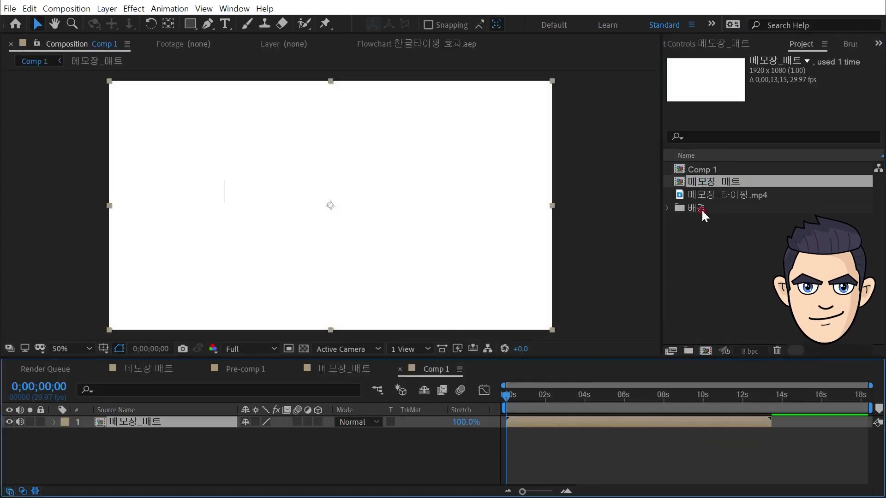
{"action": "left_click_drag", "start_coordinate": [546, 400], "coordinate": [693, 402]}
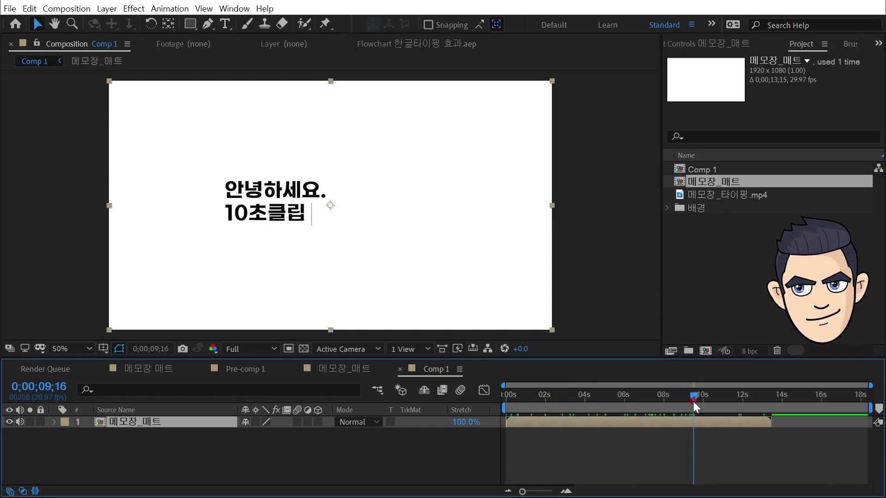
Time-stretch the layer to 30% and end the work area at 4;01
{"action": "key", "text": "ctrl+alt+r"}
{"action": "key", "text": "Return"}
{"action": "key", "text": "o"}
{"action": "key", "text": "n"}
{"action": "key", "text": "space"}
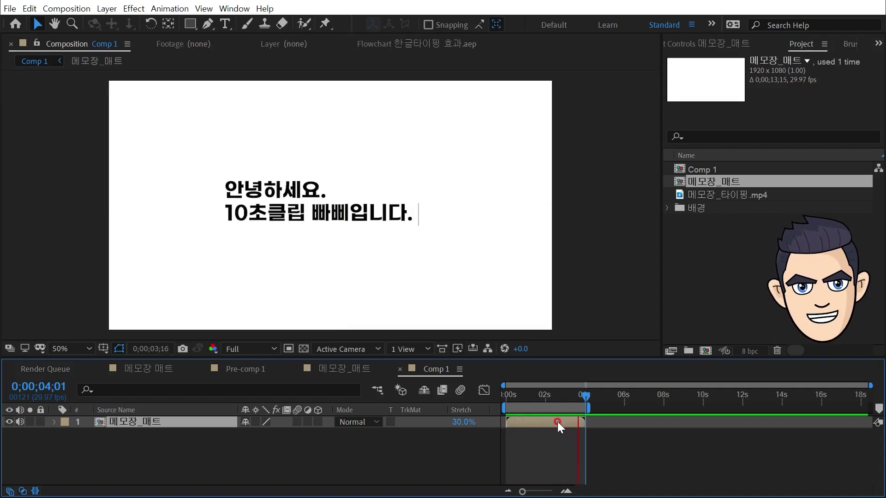
{"action": "left_click", "coordinate": [107, 8]}
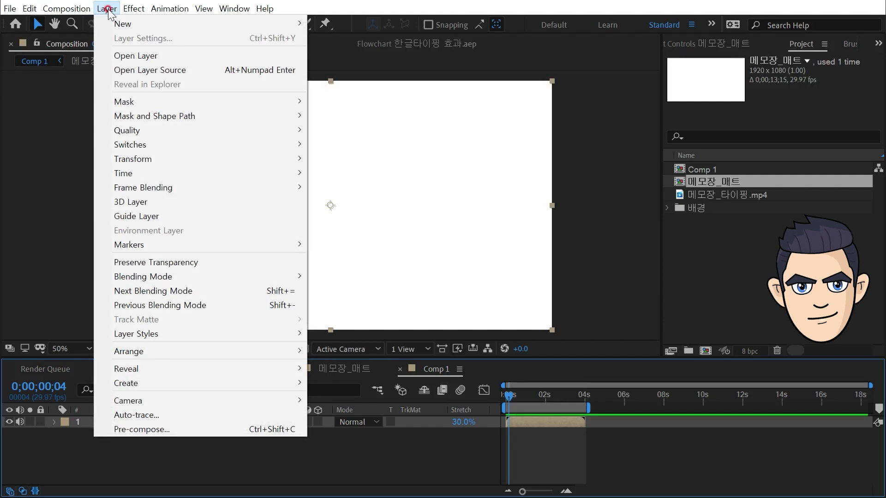
Enable Time Remap on 메모장_매트 and extend the layer to the timeline's end
{"action": "mouse_move", "coordinate": [185, 173]}
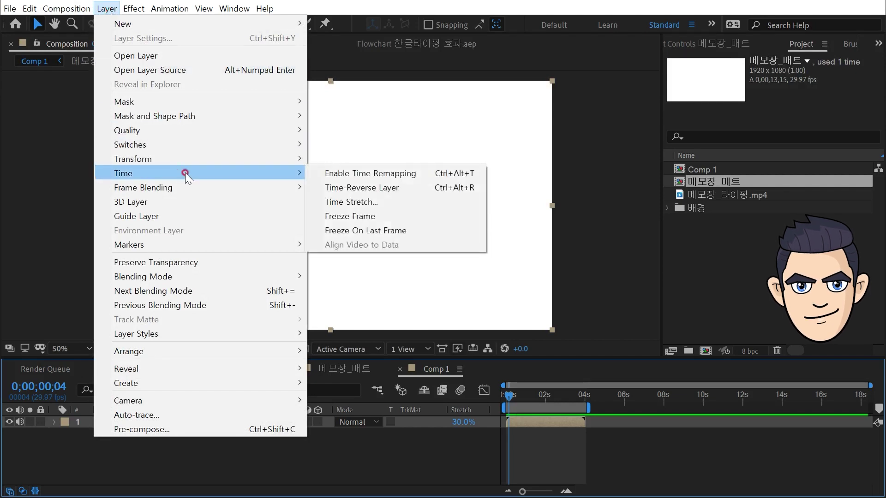
{"action": "left_click", "coordinate": [367, 173]}
{"action": "left_click_drag", "start_coordinate": [586, 422], "coordinate": [870, 423]}
{"action": "left_click_drag", "start_coordinate": [564, 398], "coordinate": [587, 400]}
{"action": "mouse_move", "coordinate": [593, 400]}
{"action": "left_mouse_down"}
{"action": "mouse_move", "coordinate": [572, 406]}
{"action": "mouse_move", "coordinate": [590, 406]}
{"action": "mouse_move", "coordinate": [578, 415]}
{"action": "mouse_move", "coordinate": [592, 415]}
{"action": "left_mouse_up"}
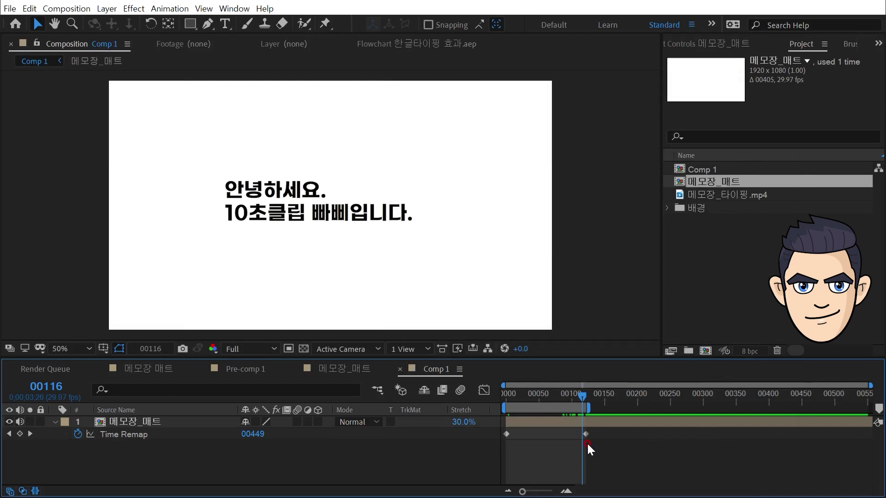
Switch the time display to frame numbers and review the composition settings
{"action": "key", "text": "equal"}
{"action": "key", "text": "equal"}
{"action": "key", "text": "equal"}
{"action": "key", "text": "equal"}
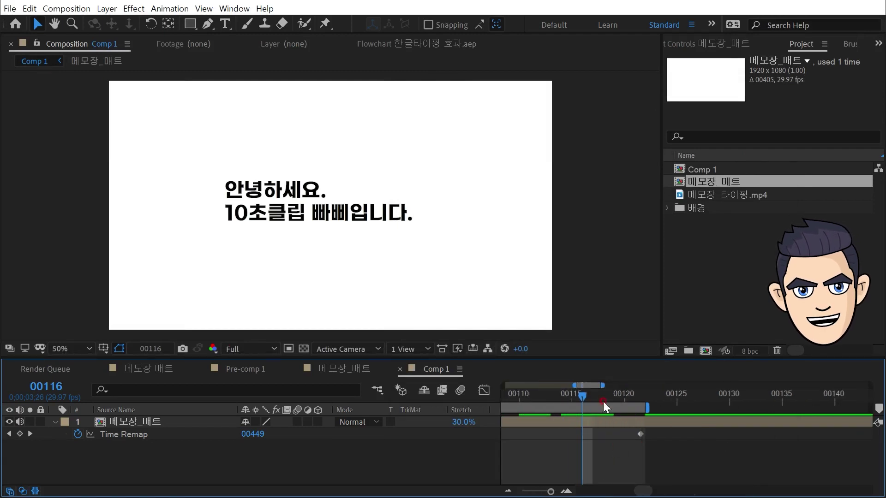
{"action": "key", "text": "ctrl+k"}
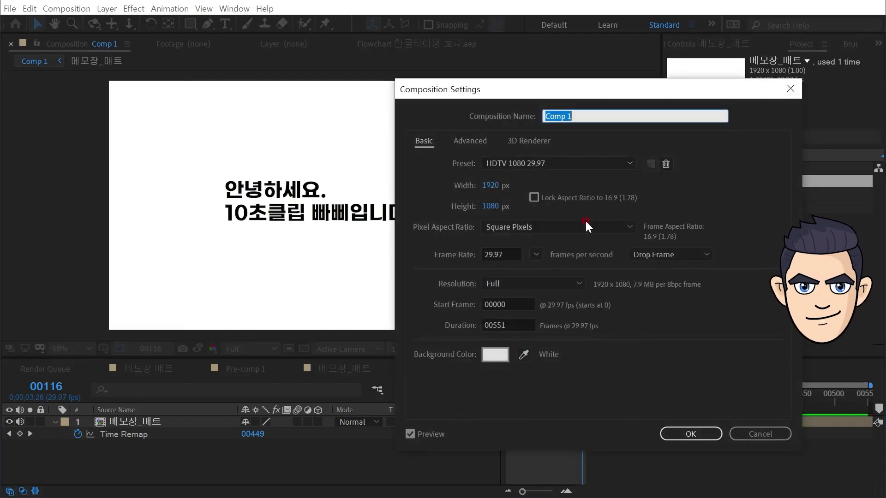
{"action": "left_click", "coordinate": [519, 260]}
{"action": "left_click", "coordinate": [710, 436]}
Step frame by frame to find frame 00121, where the typing is complete
{"action": "key", "text": "Page_Down"}
{"action": "key", "text": "Page_Down"}
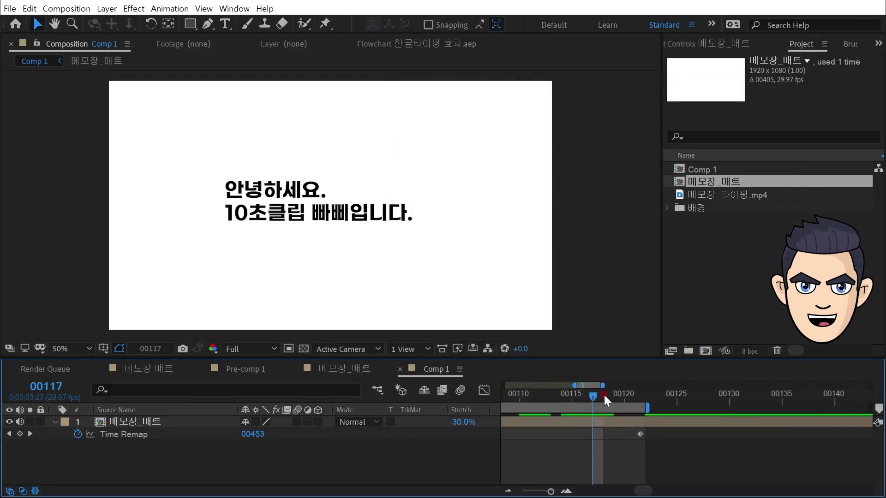
{"action": "key", "text": "Page_Down"}
{"action": "key", "text": "Page_Down"}
{"action": "key", "text": "Page_Down"}
{"action": "key", "text": "Page_Down"}
{"action": "key", "text": "Page_Down"}
{"action": "key", "text": "Page_Down"}
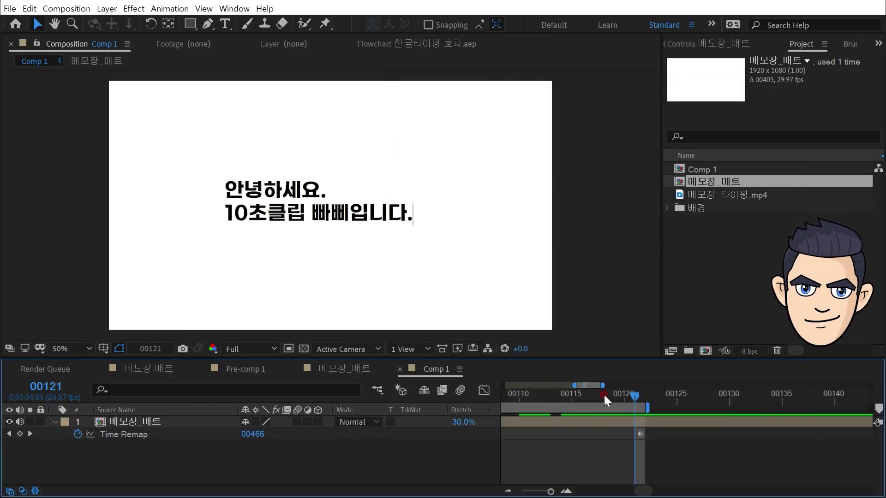
{"action": "key", "text": "Page_Up"}
{"action": "key", "text": "Page_Up"}
{"action": "key", "text": "Page_Up"}
{"action": "key", "text": "Page_Up"}
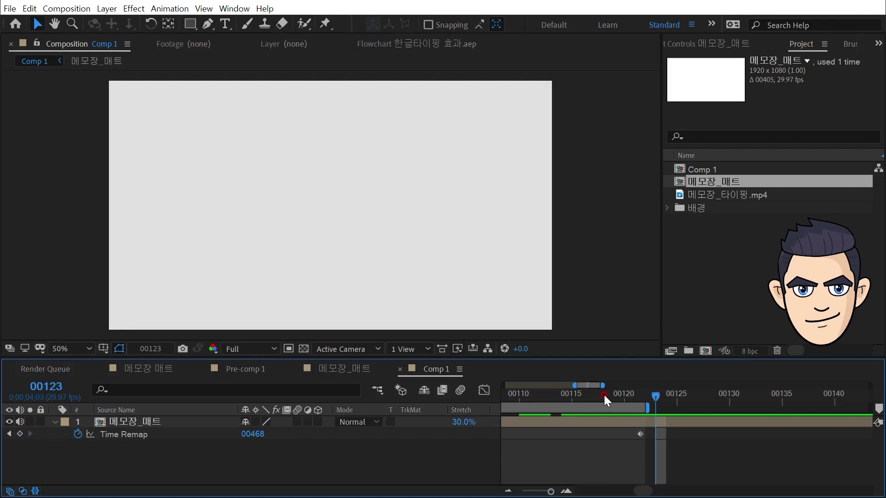
{"action": "key", "text": "Page_Down"}
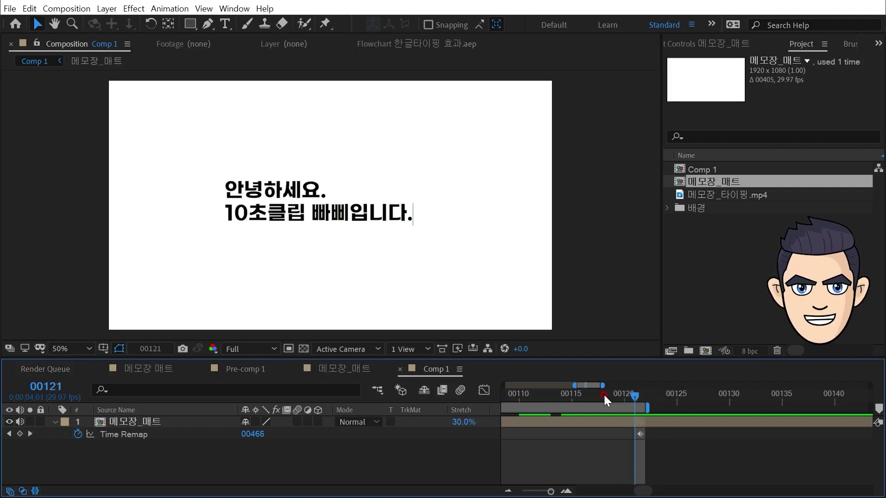
{"action": "key", "text": "Page_Down"}
{"action": "key", "text": "Page_Down"}
{"action": "key", "text": "Page_Up"}
{"action": "key", "text": "Page_Up"}
{"action": "key", "text": "Page_Up"}
{"action": "key", "text": "Page_Down"}
{"action": "key", "text": "Page_Down"}
{"action": "key", "text": "Page_Up"}
{"action": "key", "text": "Page_Up"}
{"action": "key", "text": "Page_Down"}
{"action": "key", "text": "Page_Down"}
{"action": "key", "text": "Page_Up"}
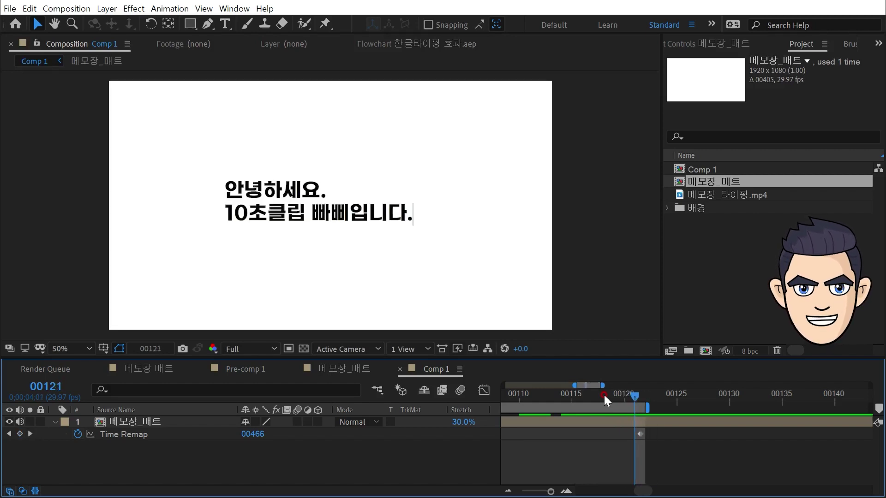
Add a Time Remap keyframe at 00121 and move the last keyframe later to hold the text
{"action": "left_click", "coordinate": [20, 434]}
{"action": "mouse_move", "coordinate": [642, 435]}
{"action": "left_mouse_down"}
{"action": "mouse_move", "coordinate": [673, 439]}
{"action": "mouse_move", "coordinate": [741, 422]}
{"action": "mouse_move", "coordinate": [730, 435]}
{"action": "left_mouse_up"}
{"action": "key", "text": "semicolon"}
{"action": "key", "text": "Home"}
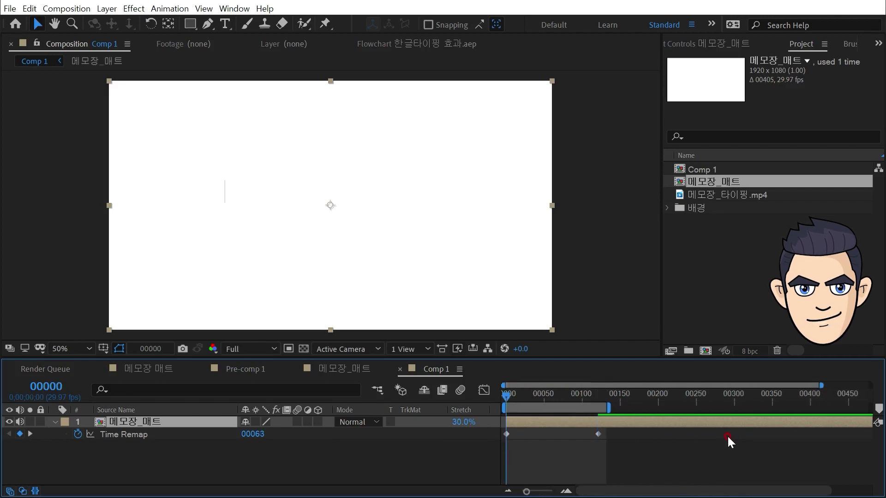
{"action": "left_click_drag", "start_coordinate": [523, 395], "coordinate": [639, 430]}
{"action": "left_click", "coordinate": [288, 464]}
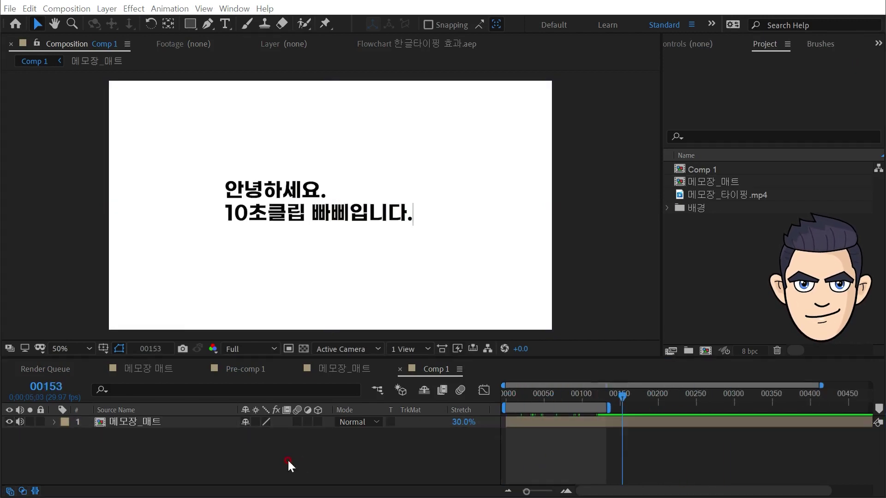
Create a new pure red solid layer, Red Solid 1
{"action": "right_click", "coordinate": [218, 445]}
{"action": "mouse_move", "coordinate": [295, 309]}
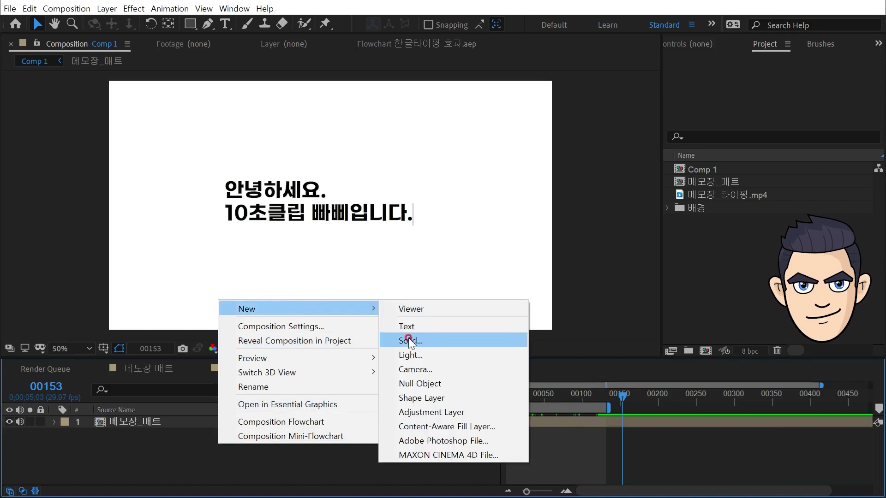
{"action": "left_click", "coordinate": [410, 341]}
{"action": "left_click", "coordinate": [175, 267]}
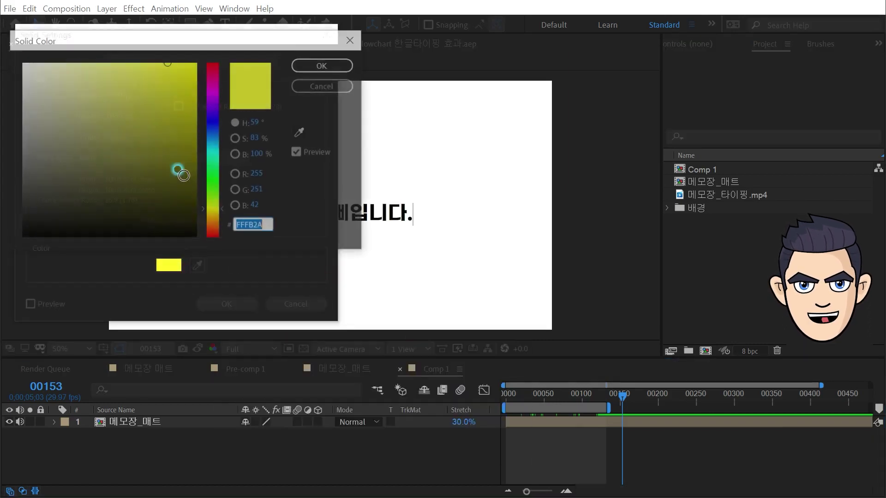
{"action": "left_click", "coordinate": [215, 59]}
{"action": "left_click_drag", "start_coordinate": [200, 70], "coordinate": [198, 62]}
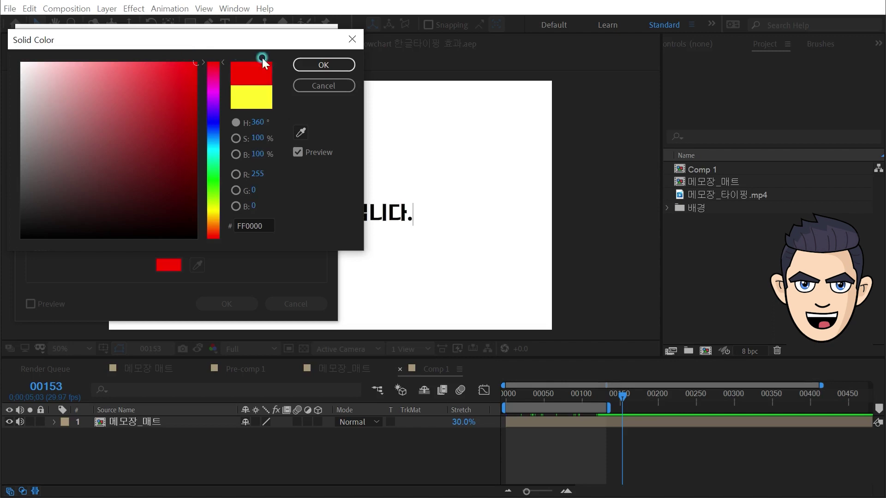
{"action": "left_click", "coordinate": [323, 64]}
{"action": "left_click", "coordinate": [228, 305]}
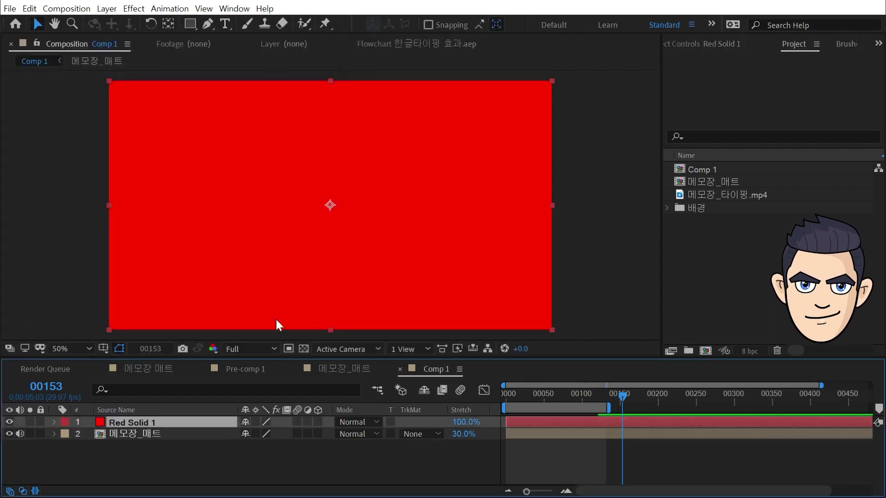
Move Red Solid 1 below 메모장_매트 and set its track matte to Luma Inverted Matte
{"action": "left_click_drag", "start_coordinate": [170, 422], "coordinate": [170, 450]}
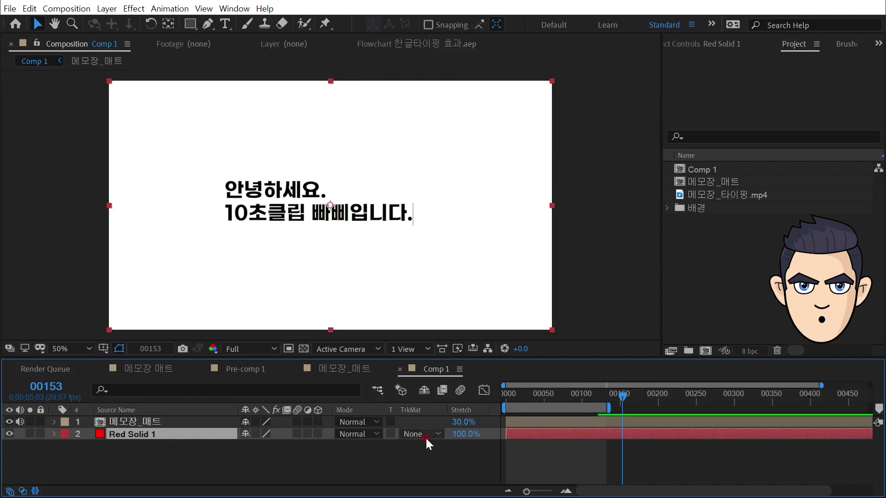
{"action": "left_click", "coordinate": [438, 434]}
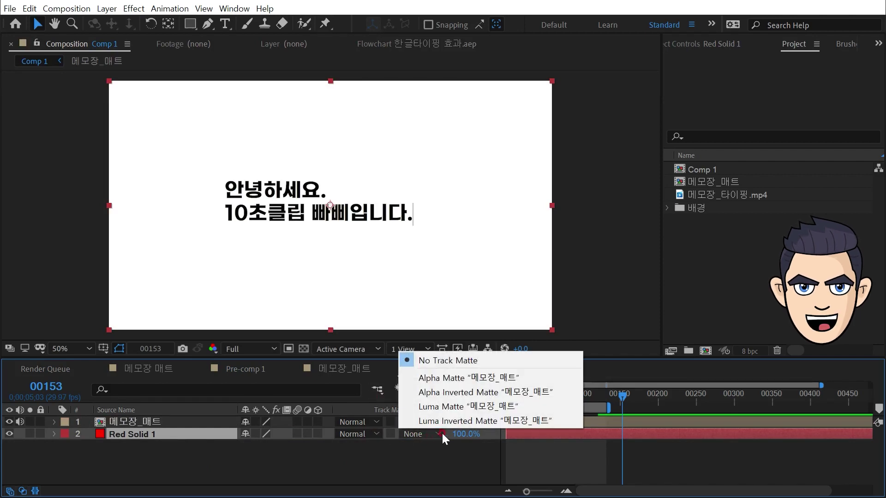
{"action": "left_click", "coordinate": [408, 420]}
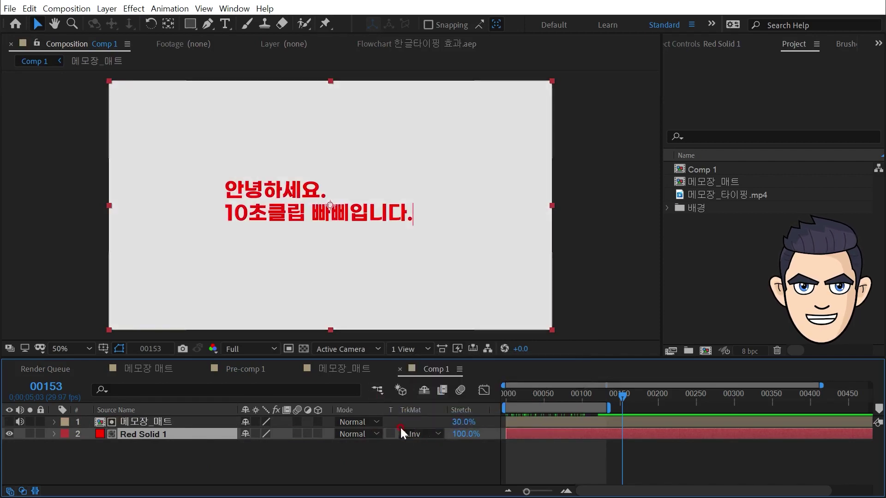
{"action": "left_click", "coordinate": [459, 476]}
{"action": "right_click", "coordinate": [176, 466]}
Create a Medium Cyan solid and move it to the bottom of the layer stack
{"action": "mouse_move", "coordinate": [233, 328]}
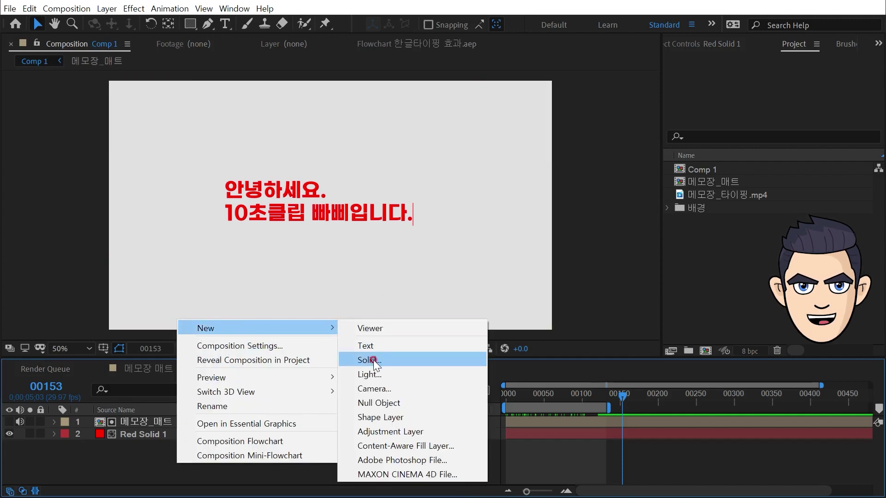
{"action": "left_click", "coordinate": [369, 358]}
{"action": "left_click", "coordinate": [169, 265]}
{"action": "left_click", "coordinate": [323, 65]}
{"action": "left_click", "coordinate": [227, 304]}
{"action": "left_click_drag", "start_coordinate": [221, 428], "coordinate": [164, 446]}
Recolour Red Solid 1 to yellow in its Solid Settings
{"action": "left_click", "coordinate": [168, 434]}
{"action": "key", "text": "ctrl+shift+y"}
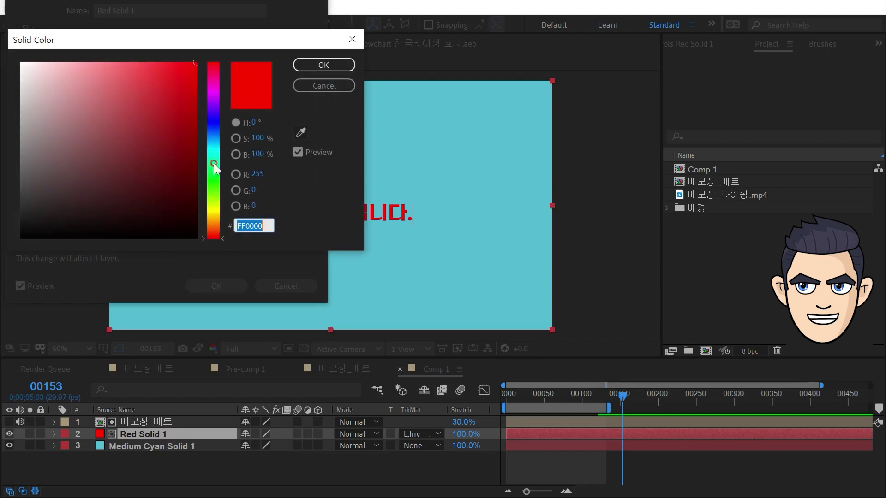
{"action": "left_click", "coordinate": [213, 211]}
{"action": "left_click", "coordinate": [307, 64]}
{"action": "left_click", "coordinate": [234, 285]}
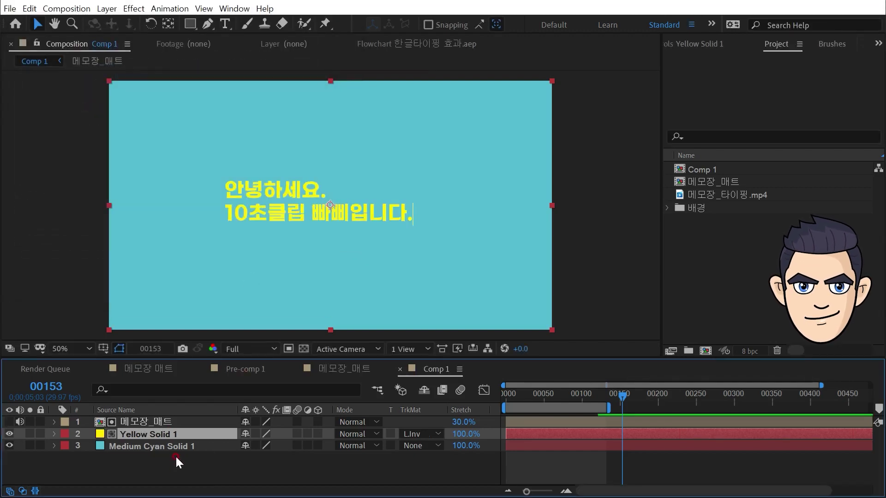
{"action": "left_click", "coordinate": [174, 469]}
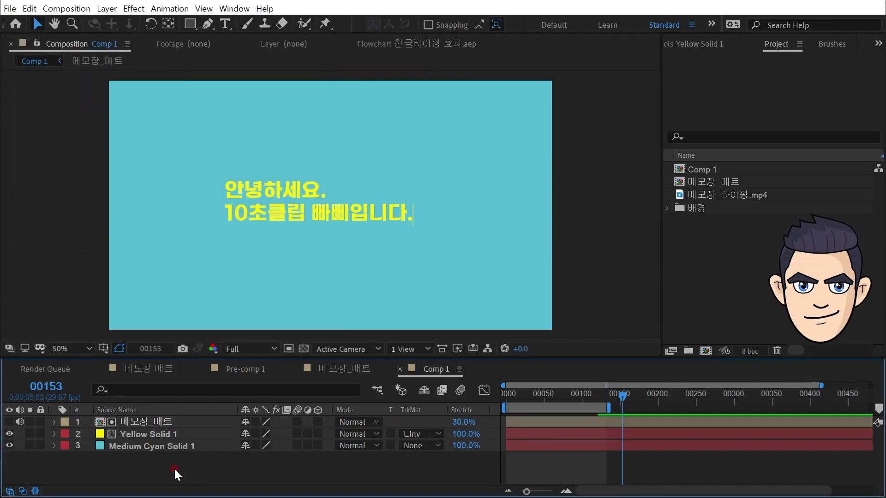
Select 메모장_매트 and Yellow Solid 1 and choose Layer > Pre-compose
{"action": "left_click", "coordinate": [156, 420]}
{"action": "left_click", "coordinate": [157, 434], "text": "shift"}
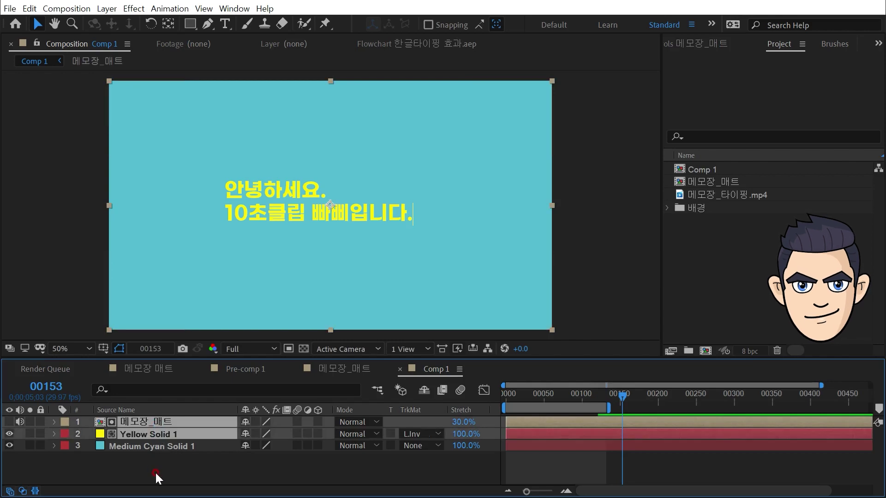
{"action": "left_click", "coordinate": [107, 8]}
{"action": "left_click", "coordinate": [154, 430]}
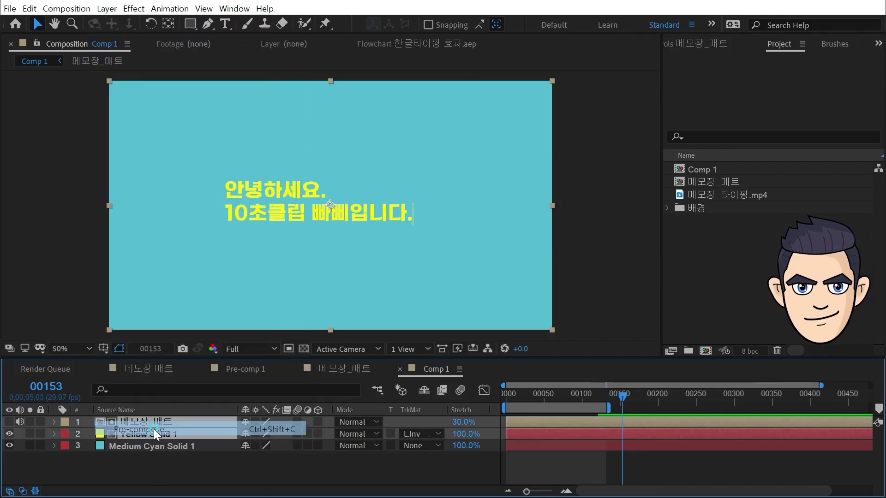
Nest the layers as Pre-comp 2 and apply a Drop Shadow effect to it
{"action": "left_click", "coordinate": [193, 251]}
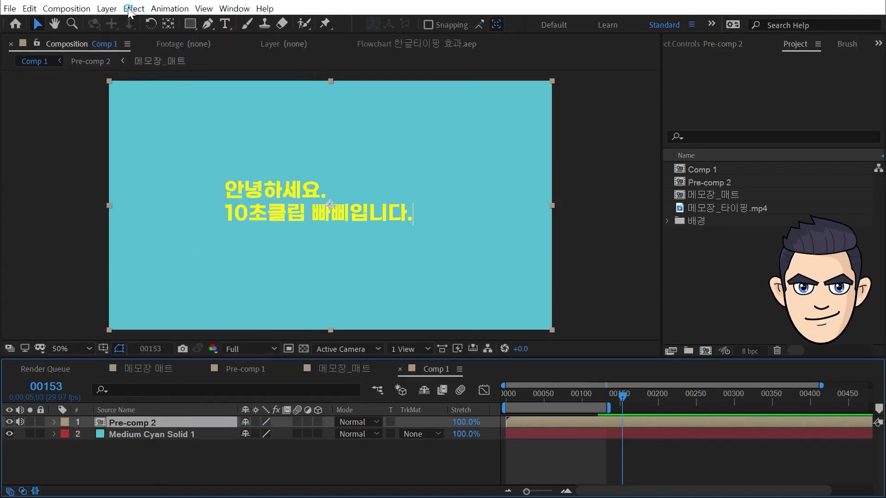
{"action": "left_click", "coordinate": [131, 8]}
{"action": "mouse_move", "coordinate": [197, 284]}
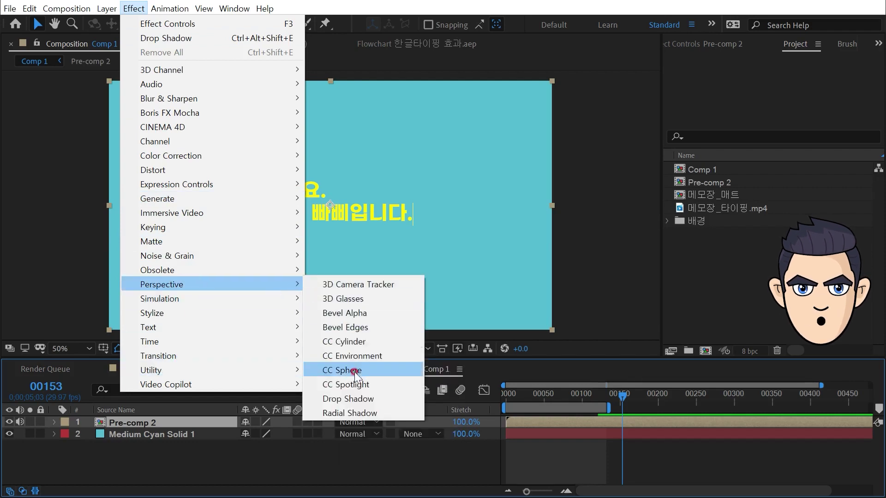
{"action": "left_click", "coordinate": [389, 400]}
Set the Drop Shadow Softness to 10 and Distance to 8, then preview the animation
{"action": "left_click", "coordinate": [790, 158]}
{"action": "type", "text": "10"}
{"action": "left_click", "coordinate": [791, 147]}
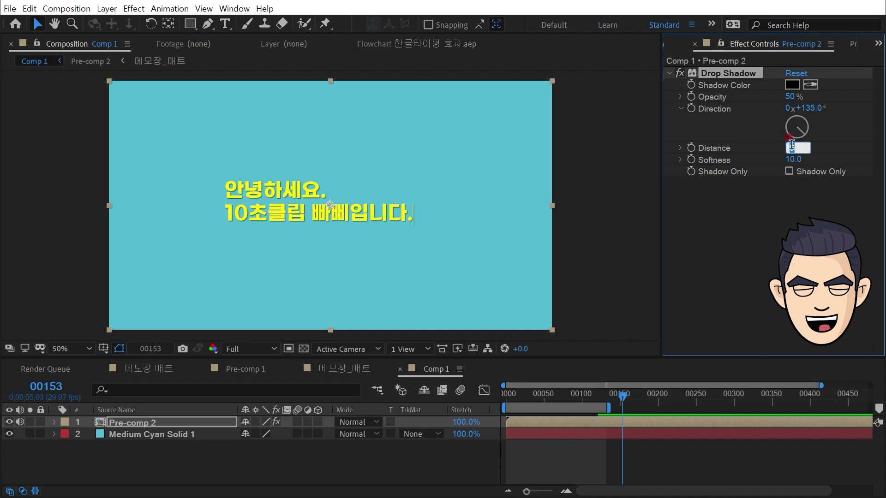
{"action": "type", "text": "8"}
{"action": "key", "text": "Return"}
{"action": "left_click", "coordinate": [602, 460]}
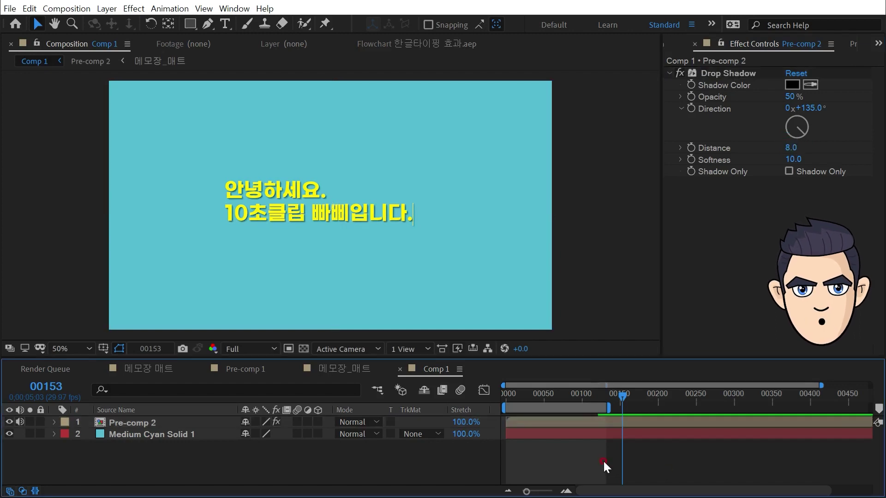
{"action": "key", "text": "space"}
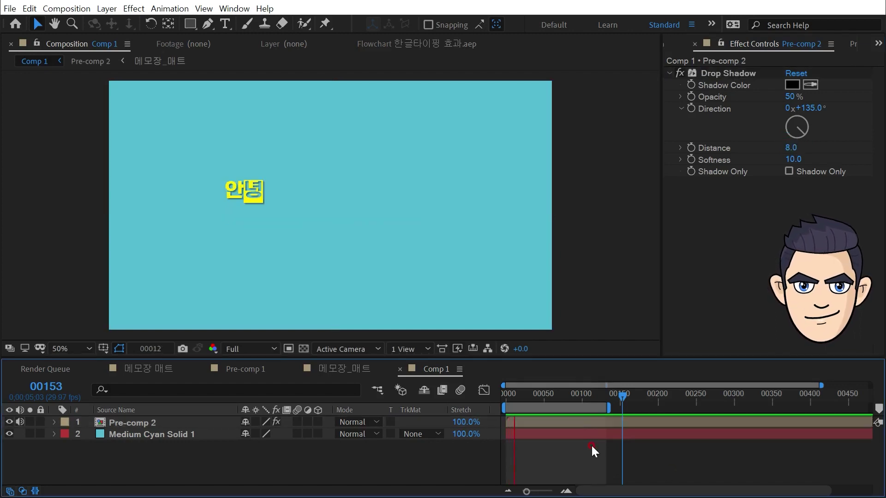